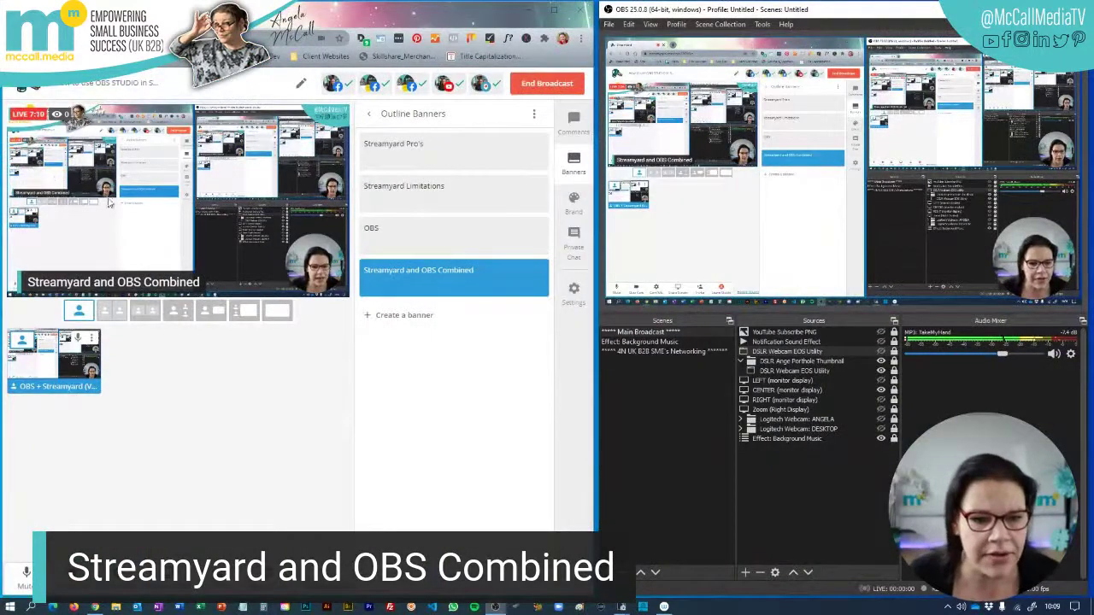
# Step: Try the split-screen and two-person layouts on the live broadcast, and return to the solo layout
pyautogui.click(211, 312)
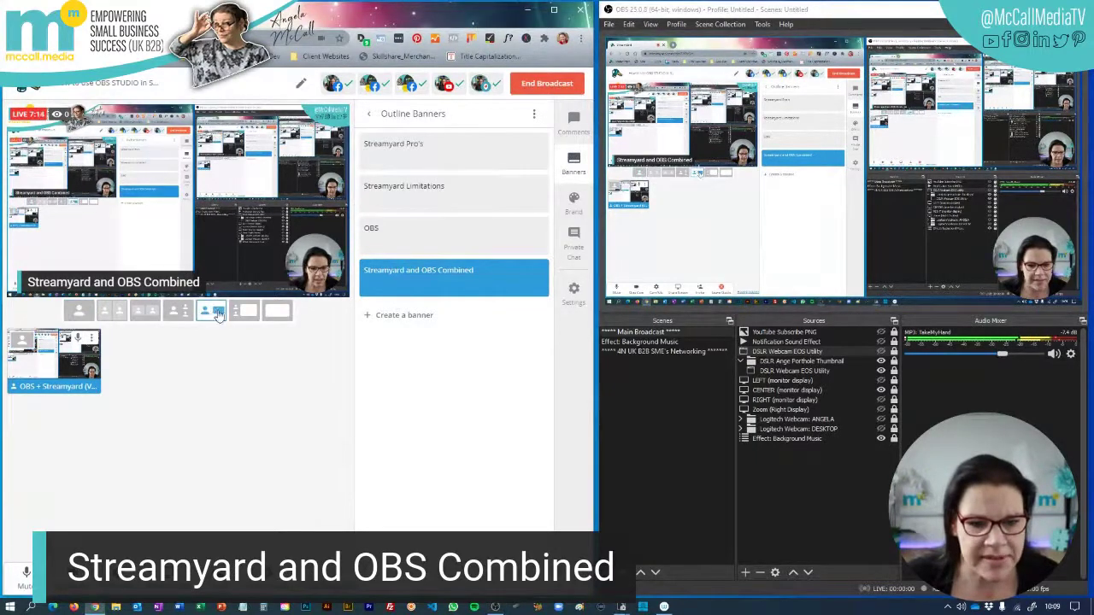
pyautogui.click(145, 313)
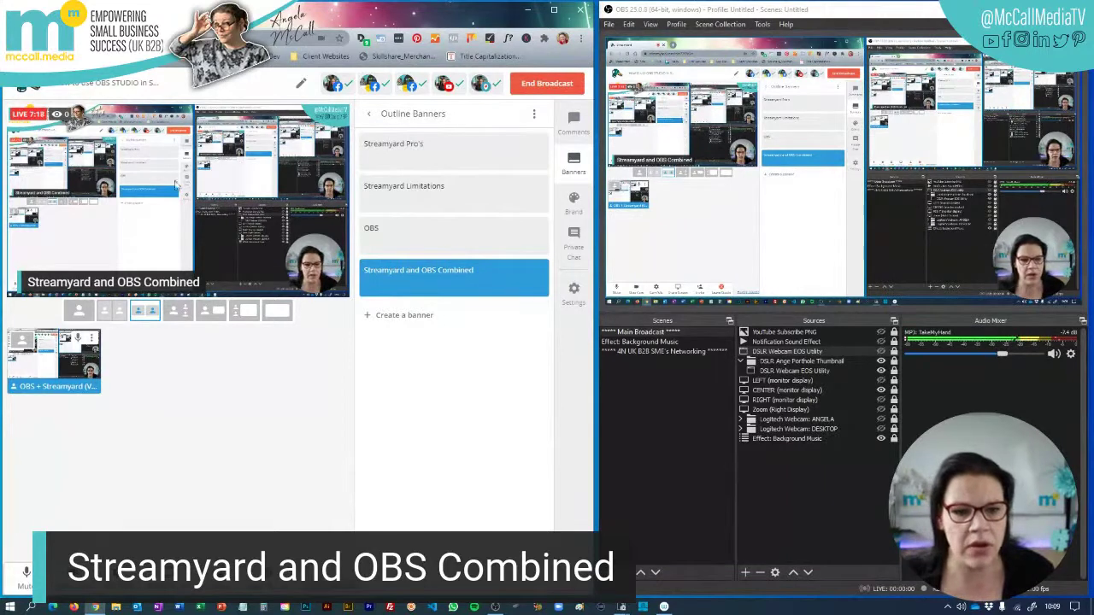
pyautogui.click(79, 316)
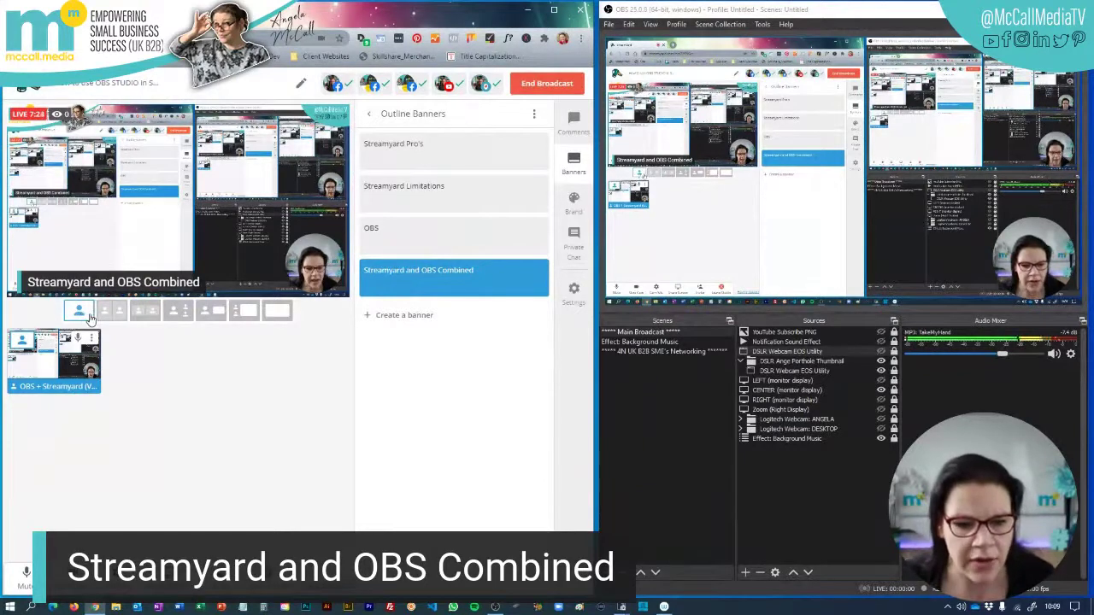
# Step: Share the entire Screen 1 in the StreamYard broadcast without audio
pyautogui.click(165, 577)
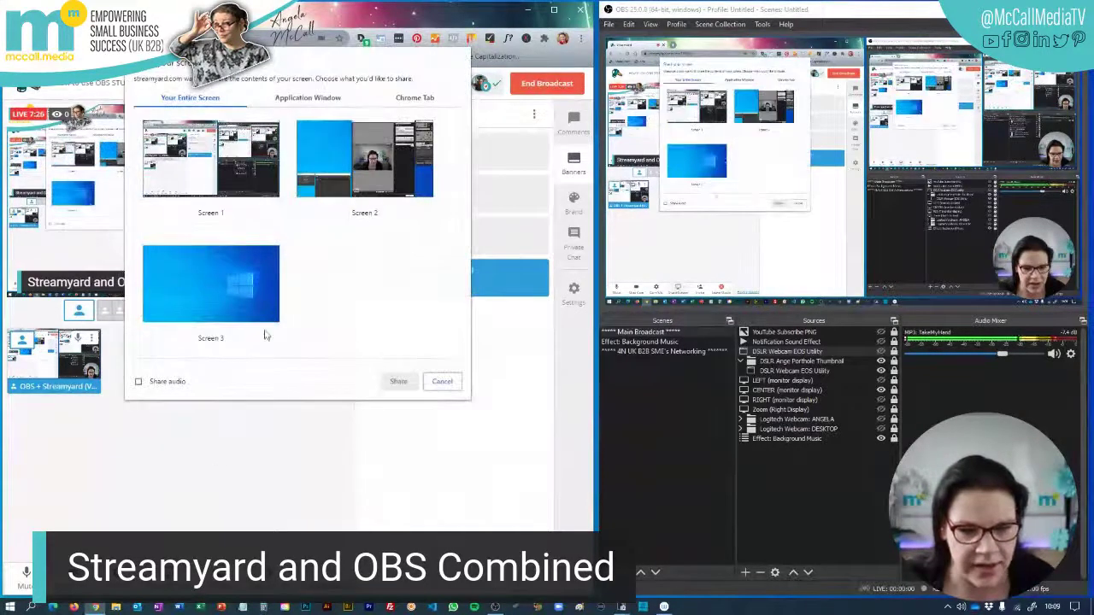
pyautogui.click(270, 190)
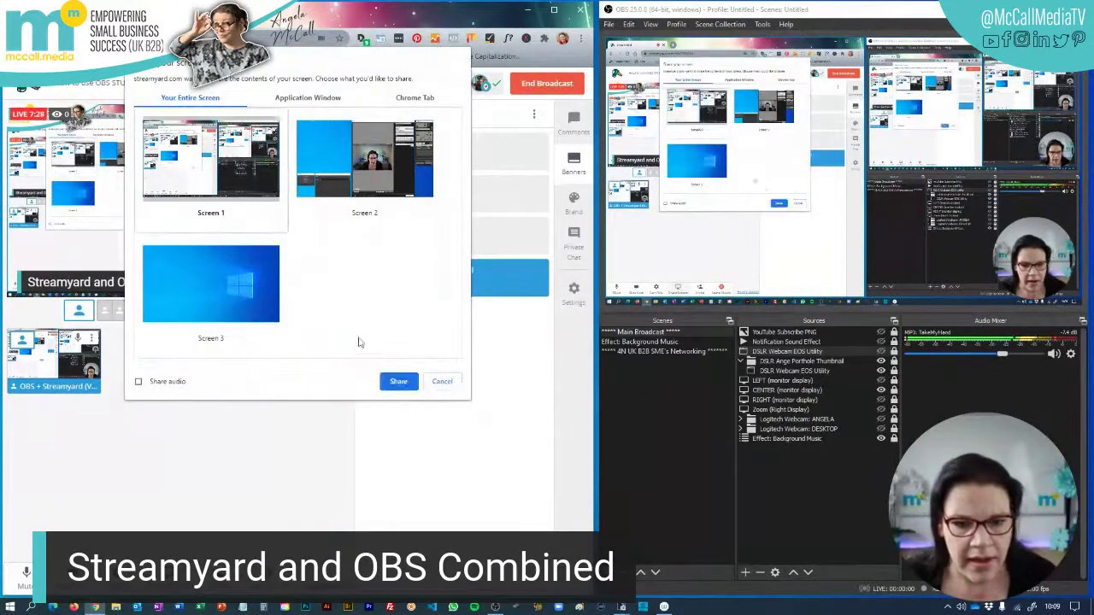
pyautogui.click(399, 382)
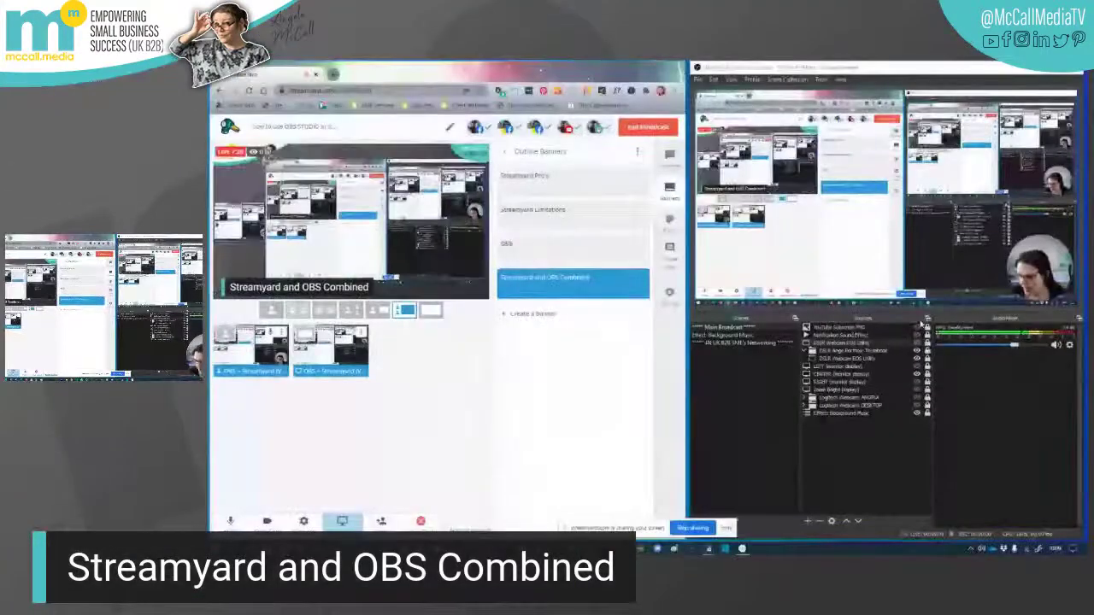
# Step: In OBS, hide the CENTER monitor display source and show the full-frame DSLR Webcam EOS Utility source
pyautogui.click(917, 375)
pyautogui.click(917, 343)
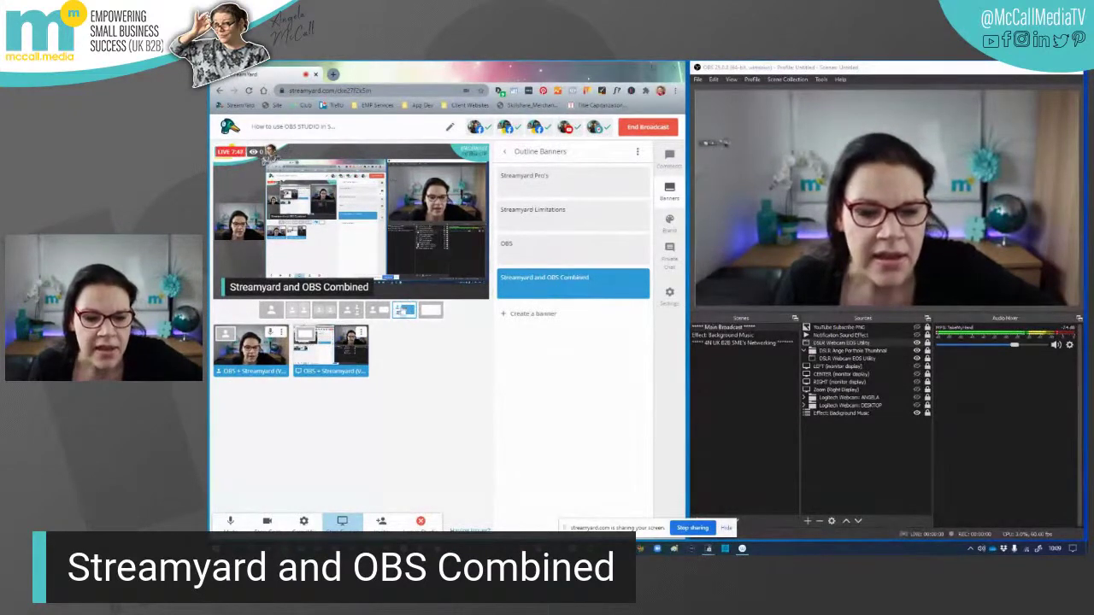
# Step: Examine the Main Broadcast sources, from the YouTube subscribe and notification items to the DSLR webcam and its porthole thumbnail group
pyautogui.moveTo(340, 346)
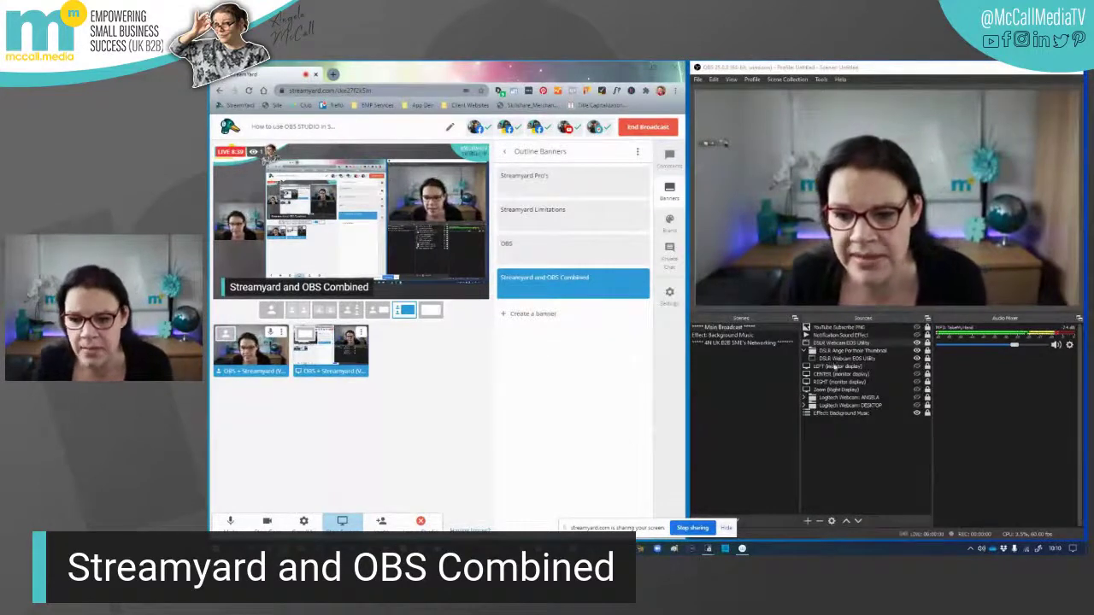
pyautogui.click(849, 329)
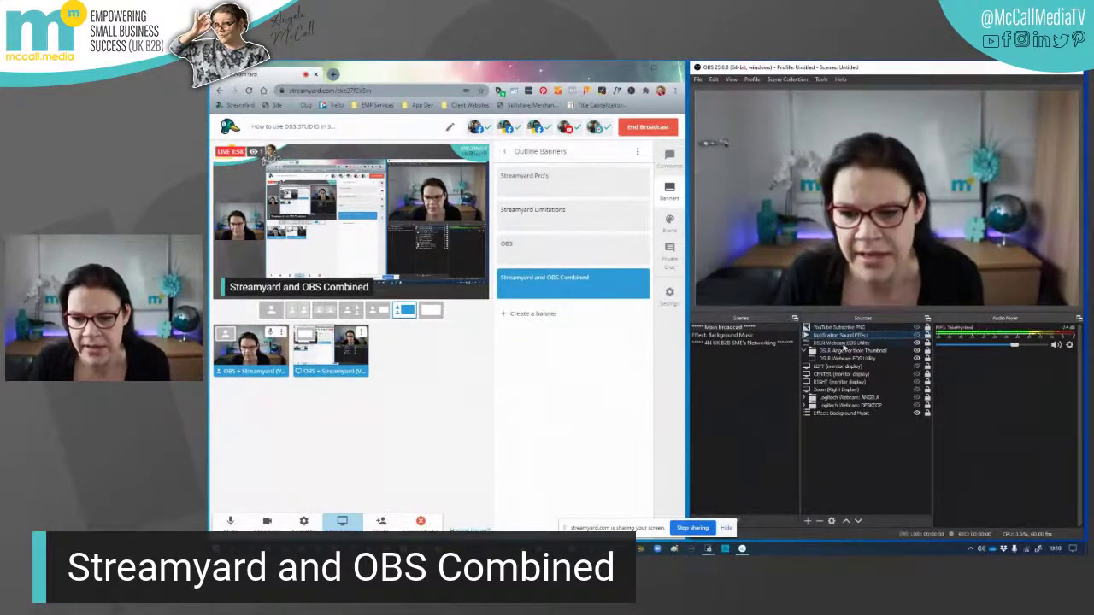
pyautogui.click(848, 343)
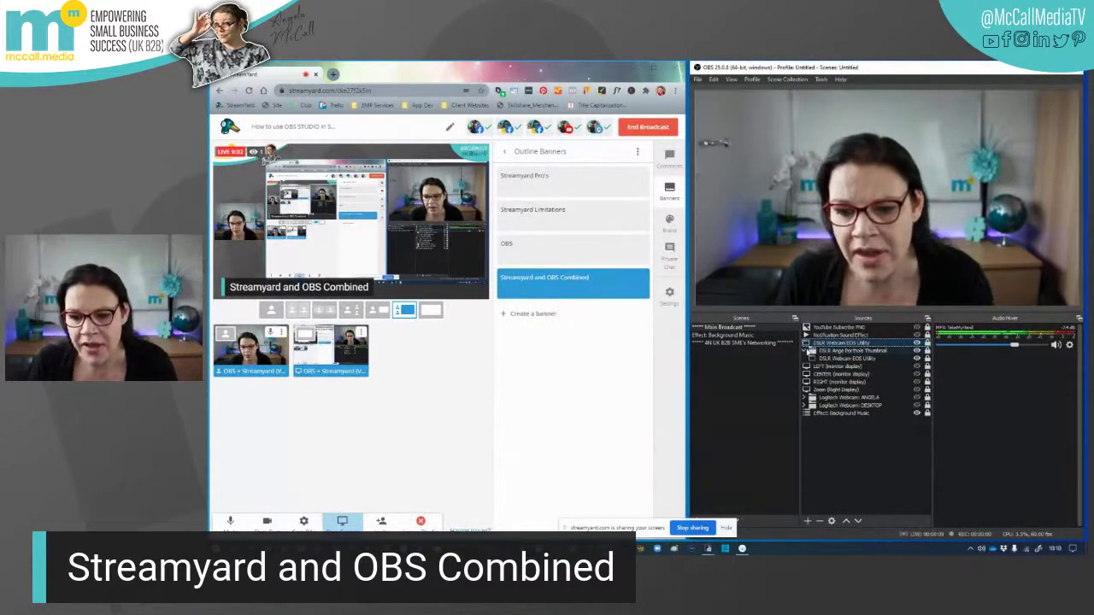
pyautogui.click(847, 351)
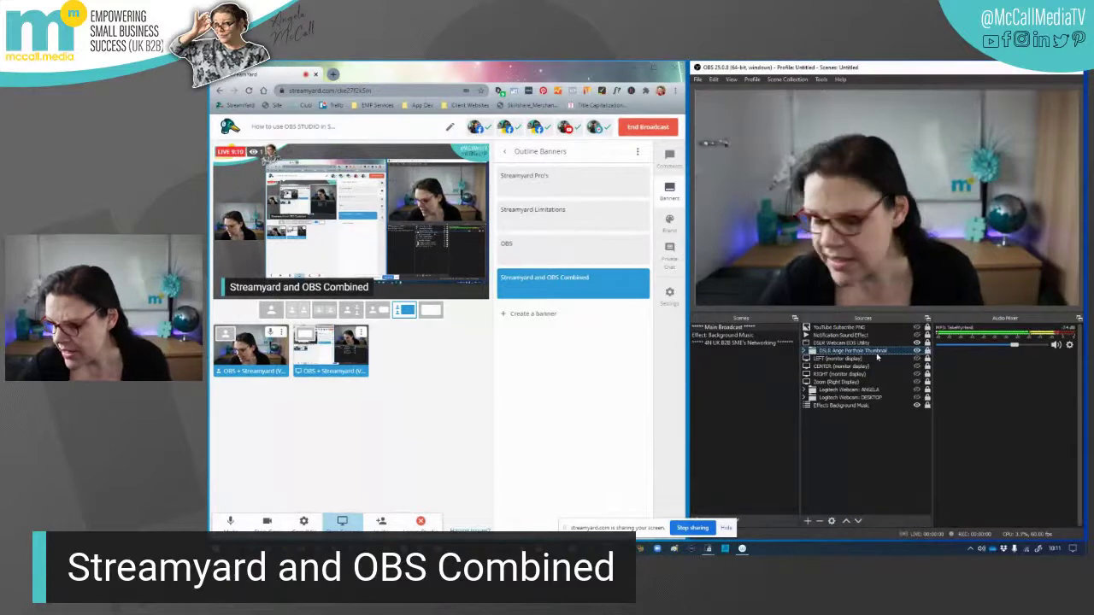
# Step: Demonstrate switching the OBS output between the centre monitor, the DSLR webcam and the right monitor
pyautogui.press('F2')
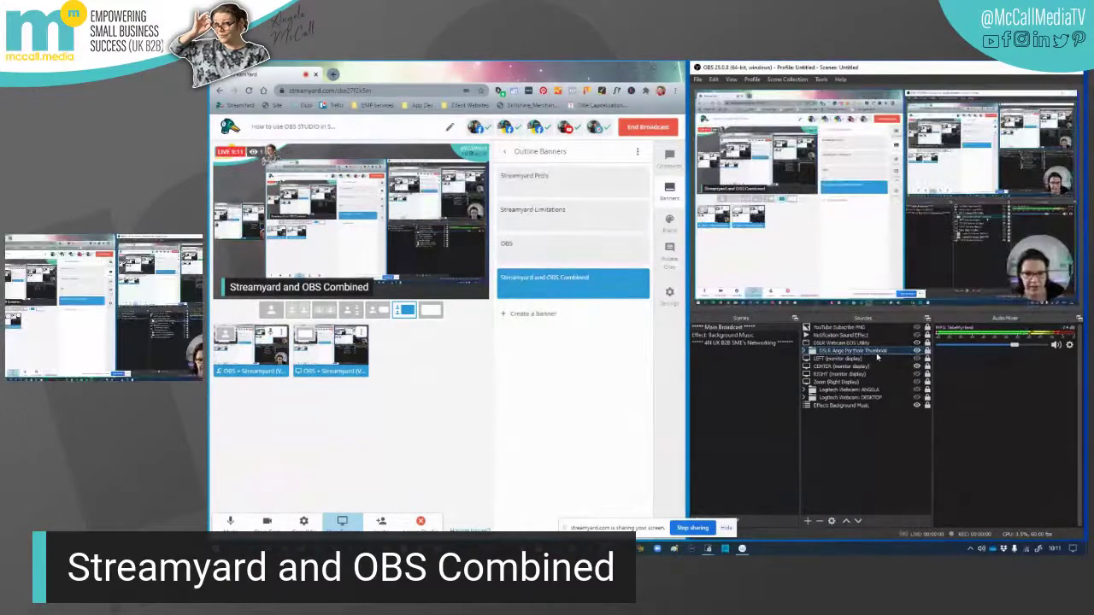
pyautogui.press('F3')
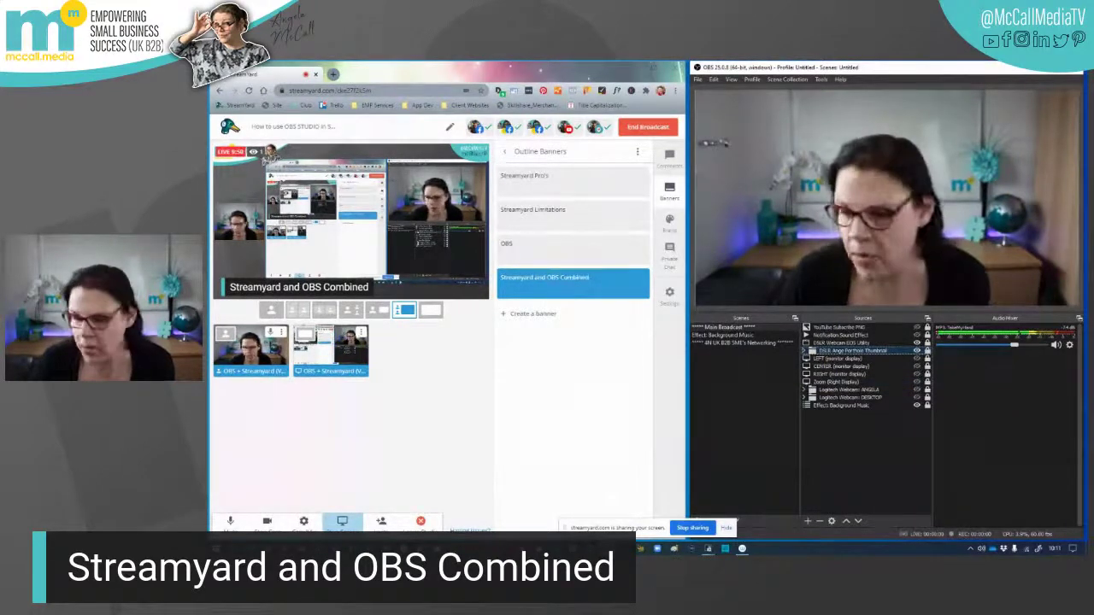
pyautogui.press('F3')
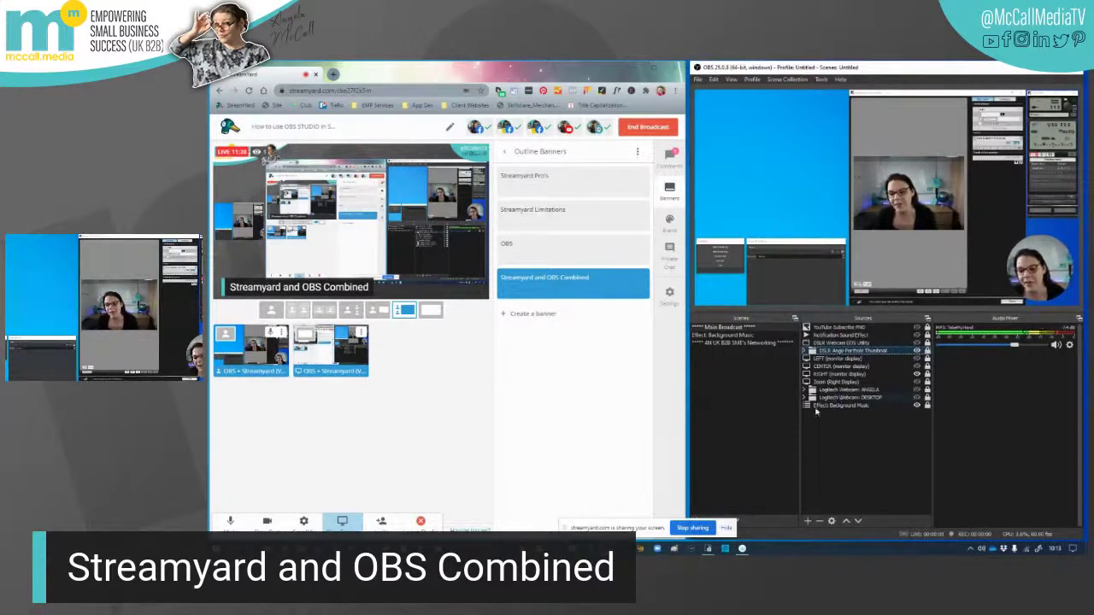
# Step: Inspect the Logitech webcam groups and the background music source, and compare Main Broadcast with the MP3 tracks in the Effect: Background Music scene
pyautogui.click(842, 390)
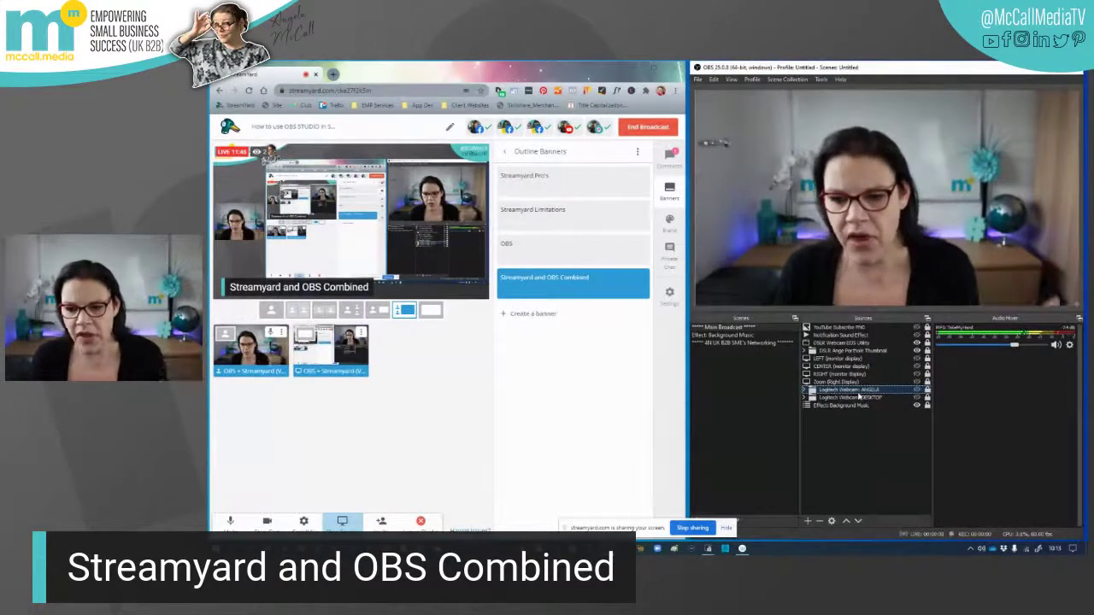
pyautogui.click(837, 407)
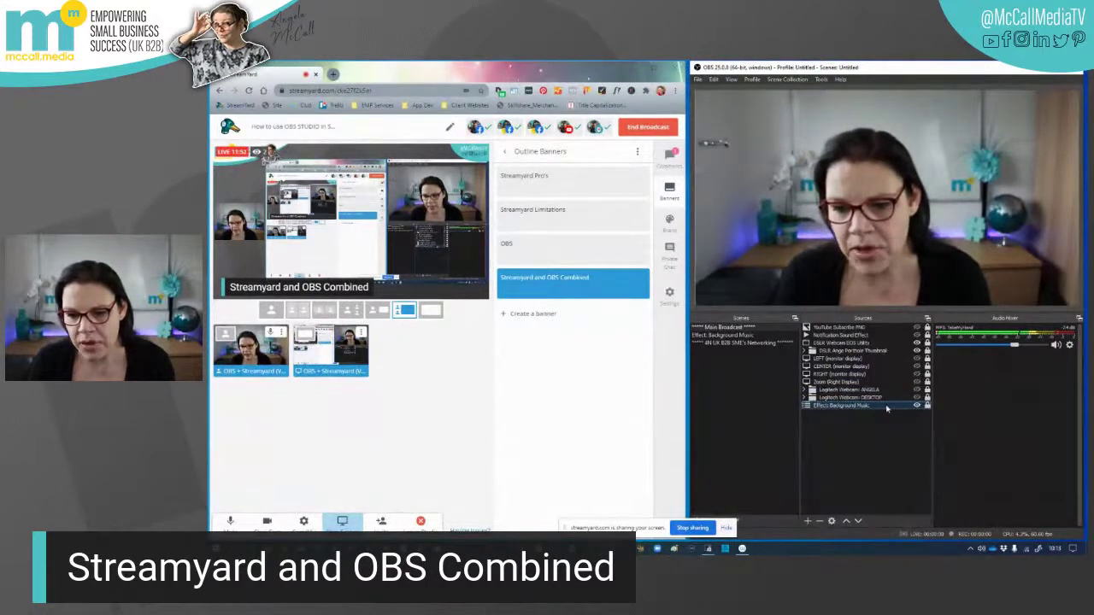
pyautogui.click(737, 337)
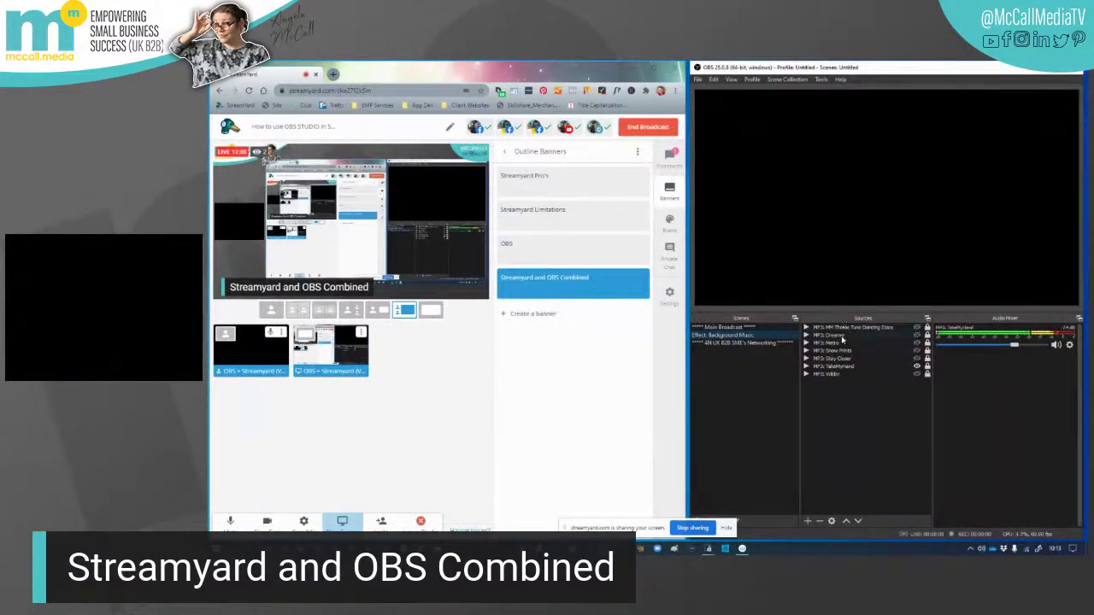
pyautogui.click(739, 328)
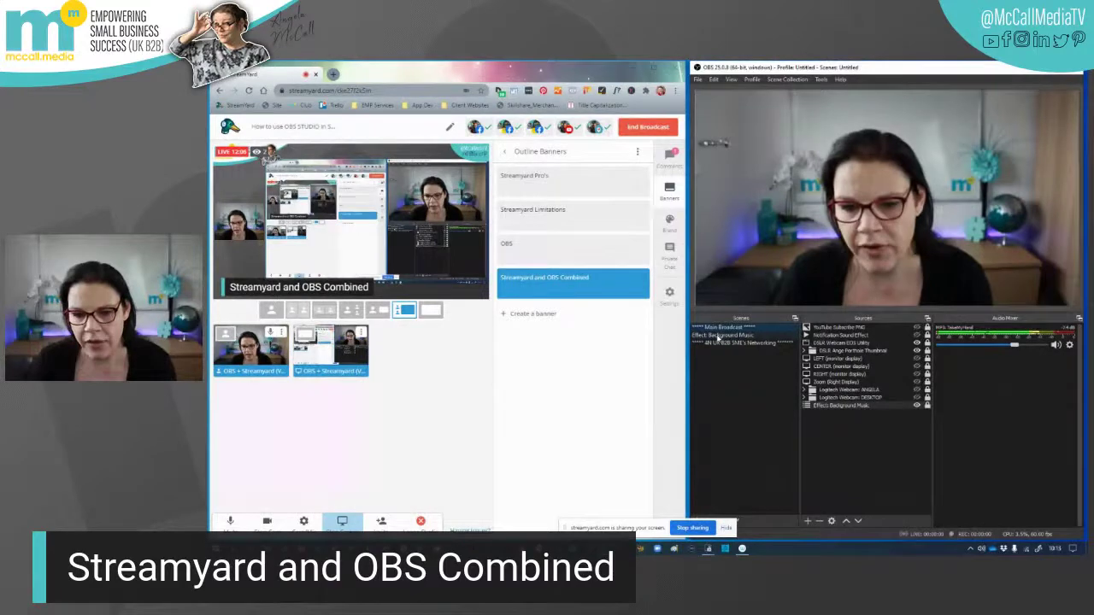
pyautogui.click(718, 335)
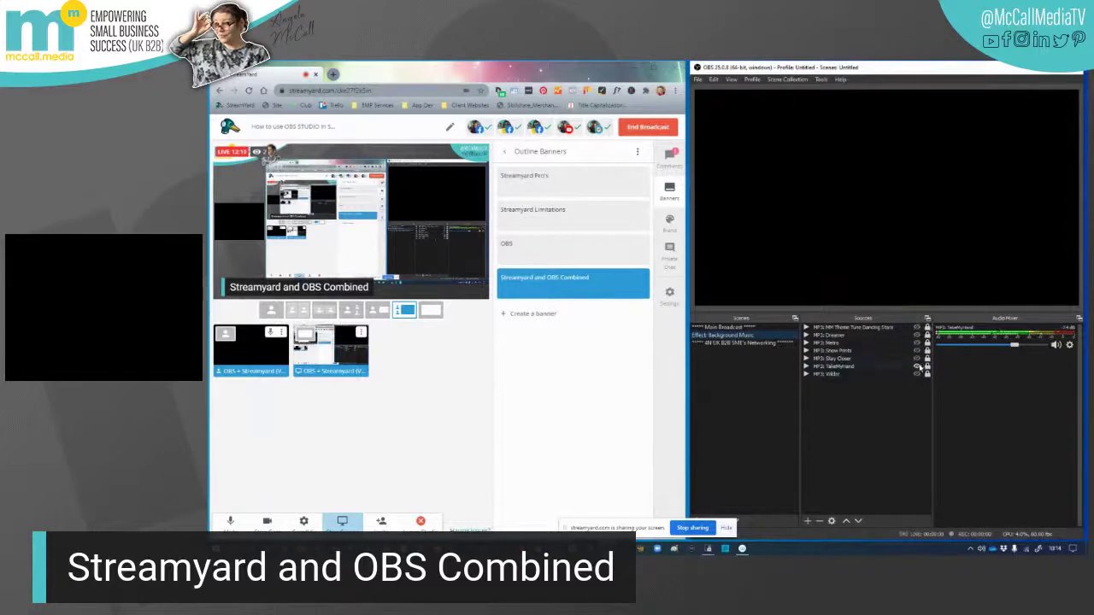
pyautogui.click(729, 329)
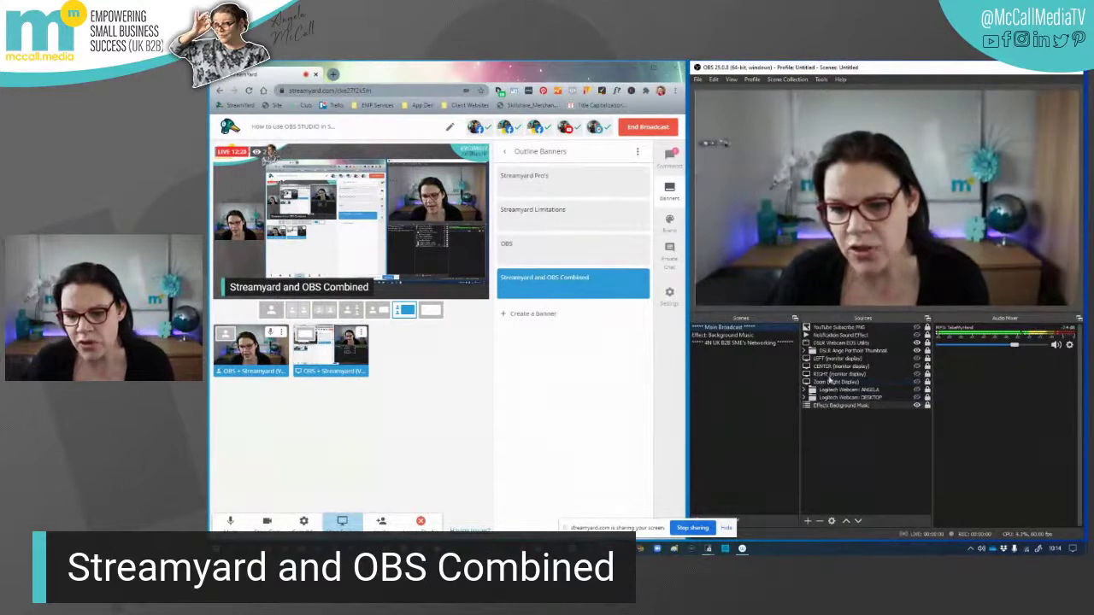
# Step: Hide the Effect: Background Music source in the Main Broadcast scene and show it again
pyautogui.click(916, 405)
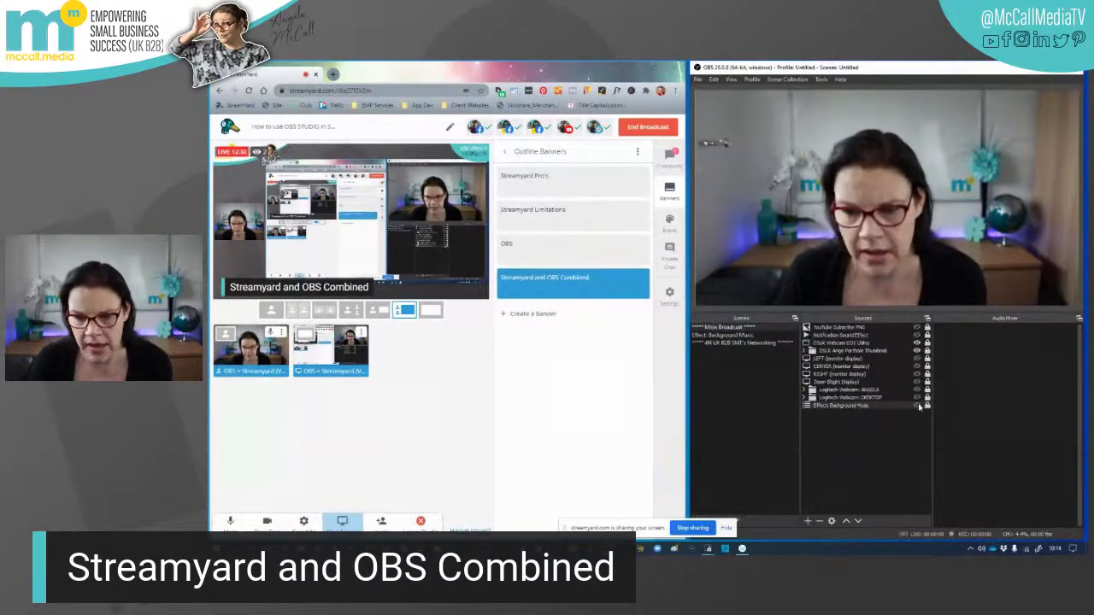
pyautogui.click(917, 405)
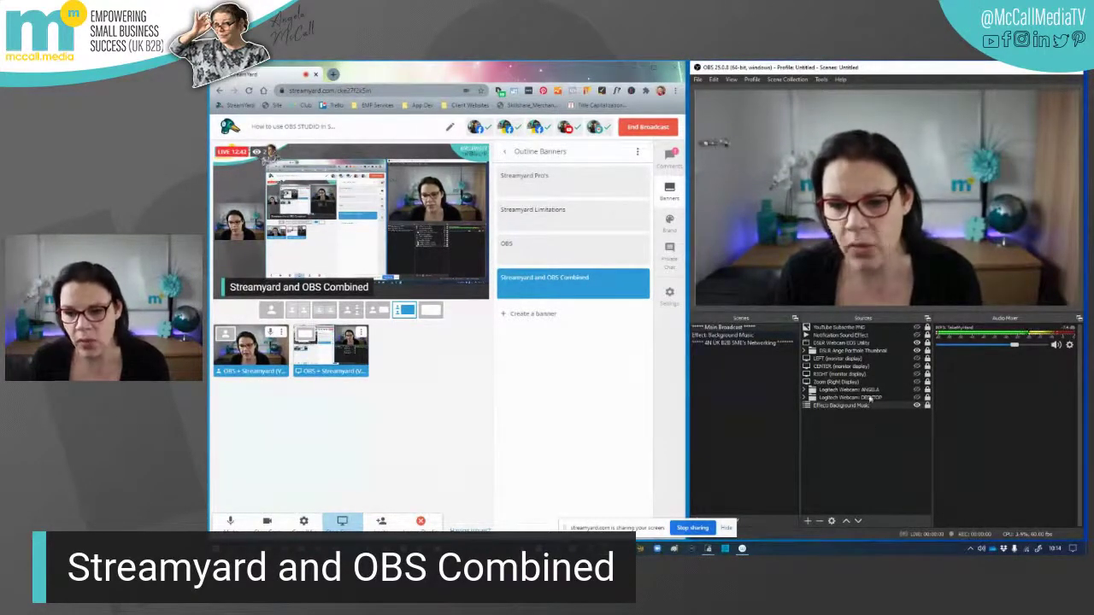
# Step: In the Effect: Background Music scene, swap MP3: TakeMyHand for MP3: Dreamer and raise its volume, ending on the Main Broadcast scene
pyautogui.click(729, 336)
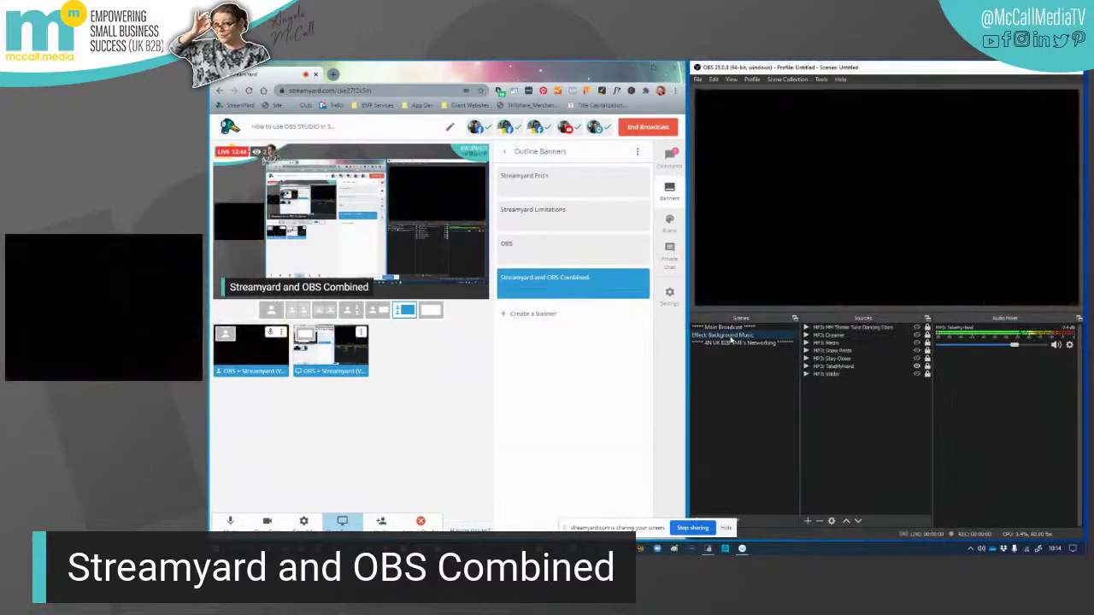
pyautogui.click(917, 367)
pyautogui.click(918, 335)
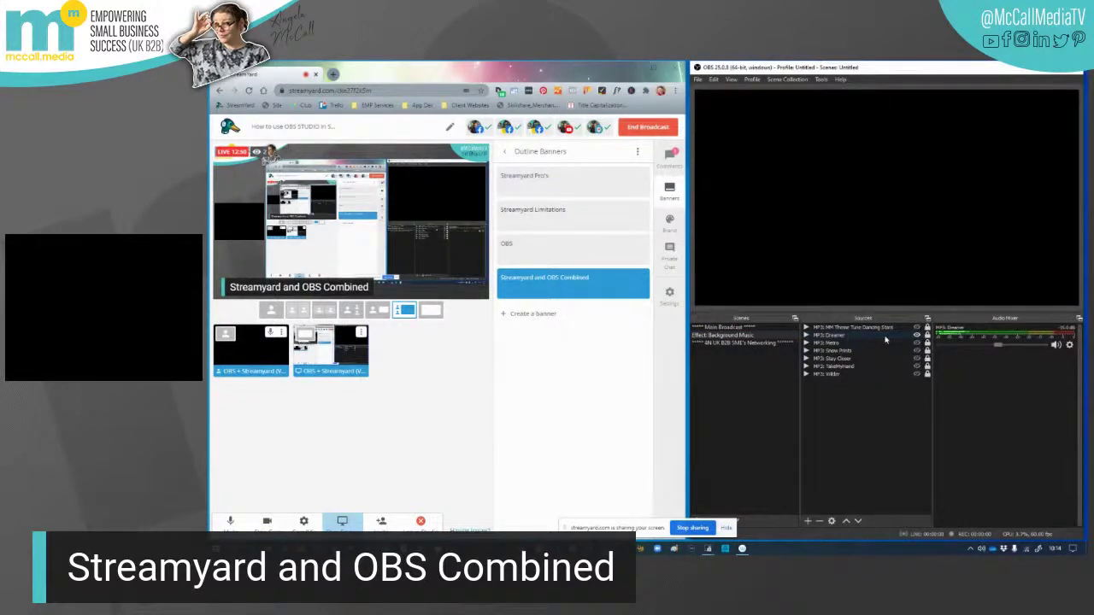
pyautogui.click(1070, 346)
pyautogui.click(1002, 348)
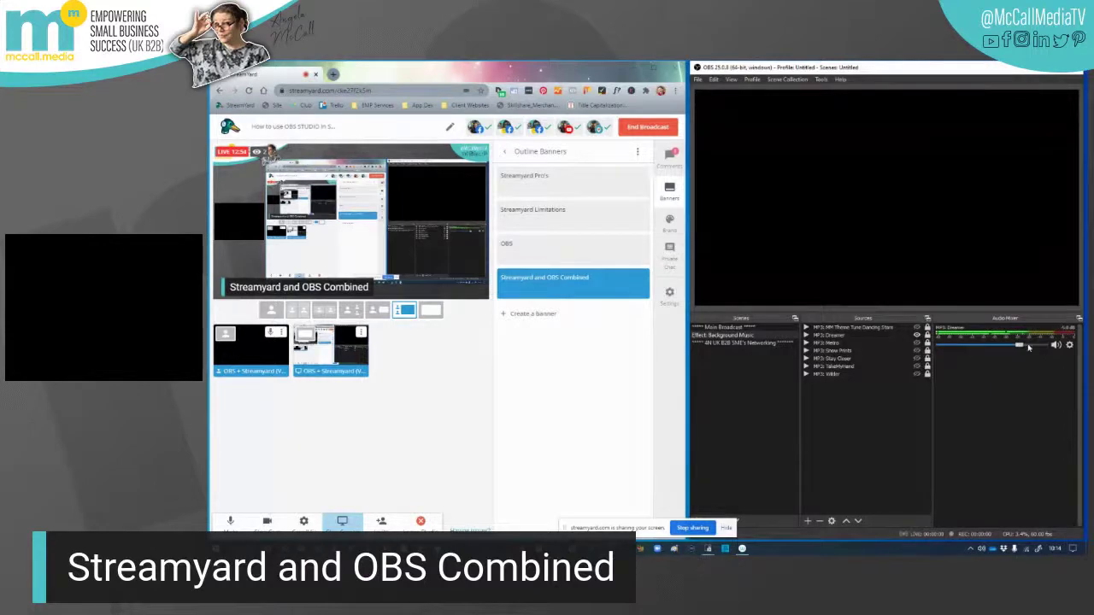
pyautogui.click(749, 329)
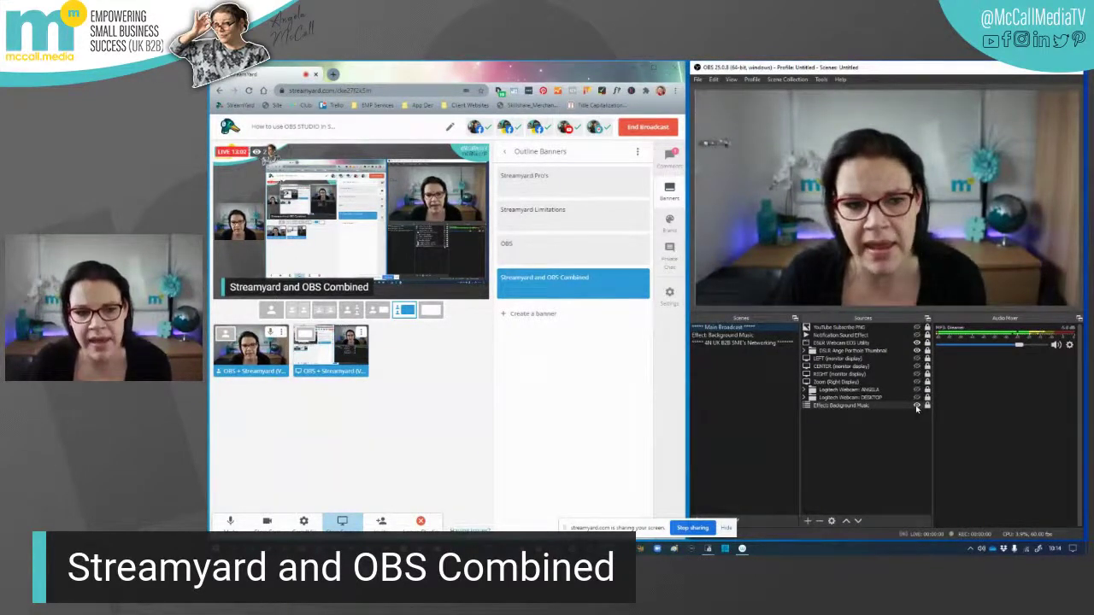
# Step: Review the Effect: Background Music scene, and toggle its source off and on in Main Broadcast
pyautogui.click(734, 336)
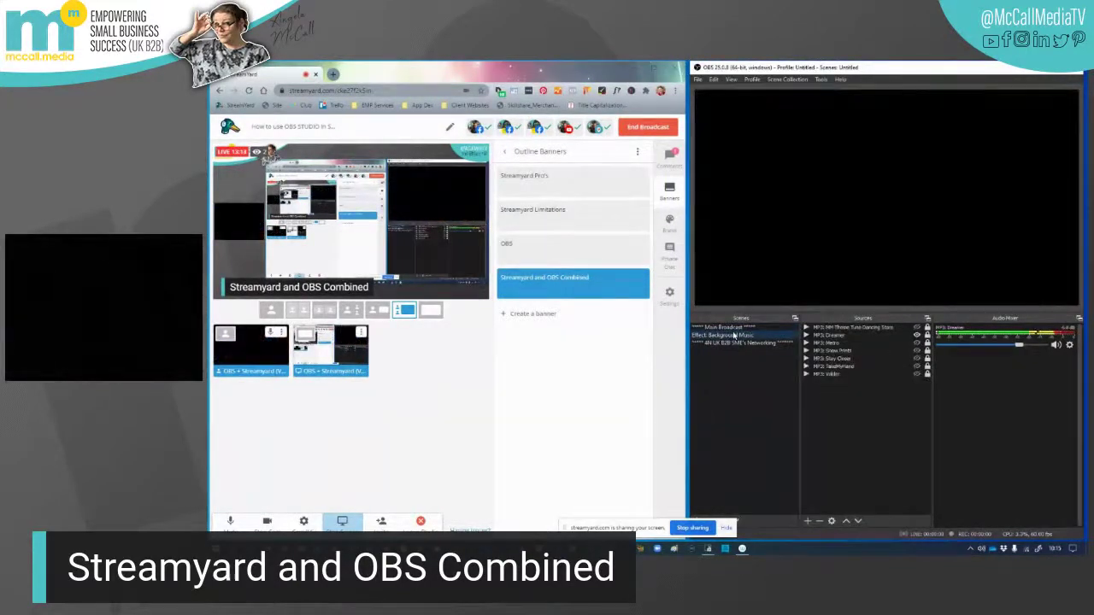
pyautogui.click(734, 328)
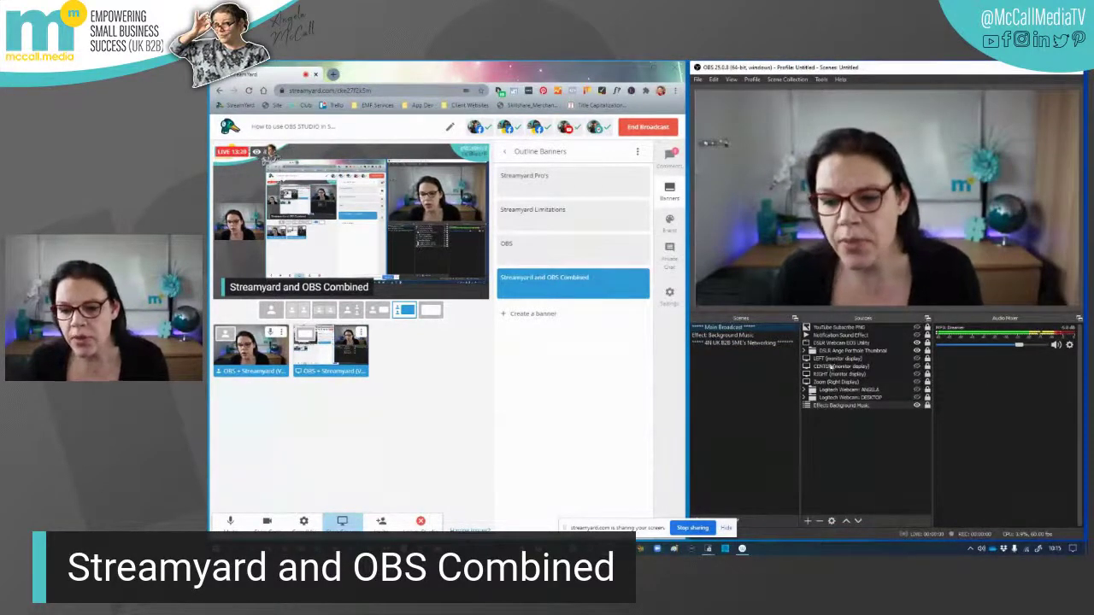
pyautogui.click(917, 405)
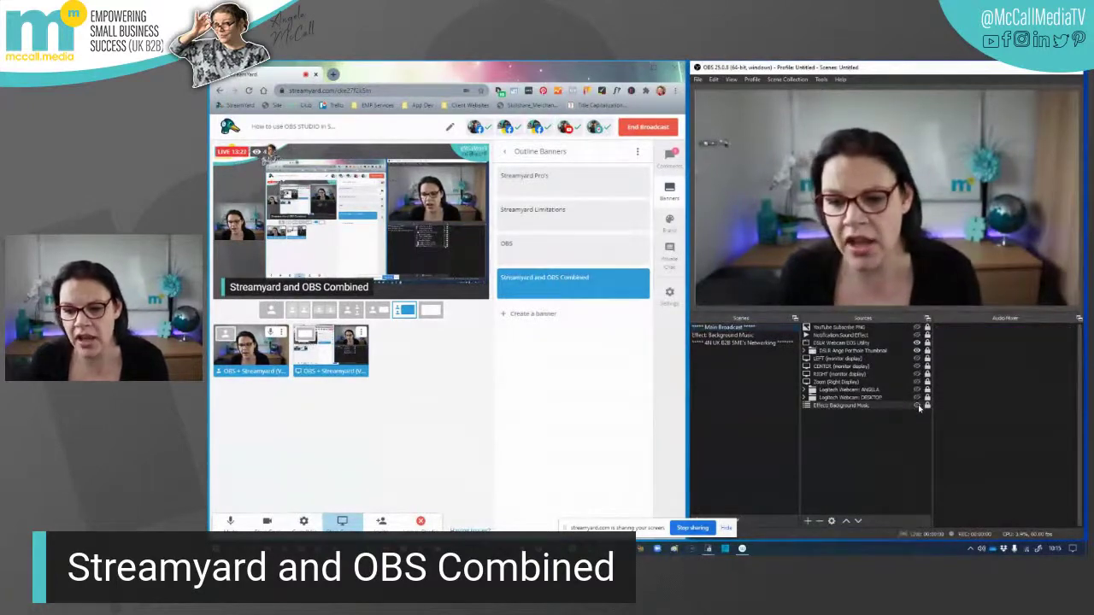
pyautogui.click(918, 405)
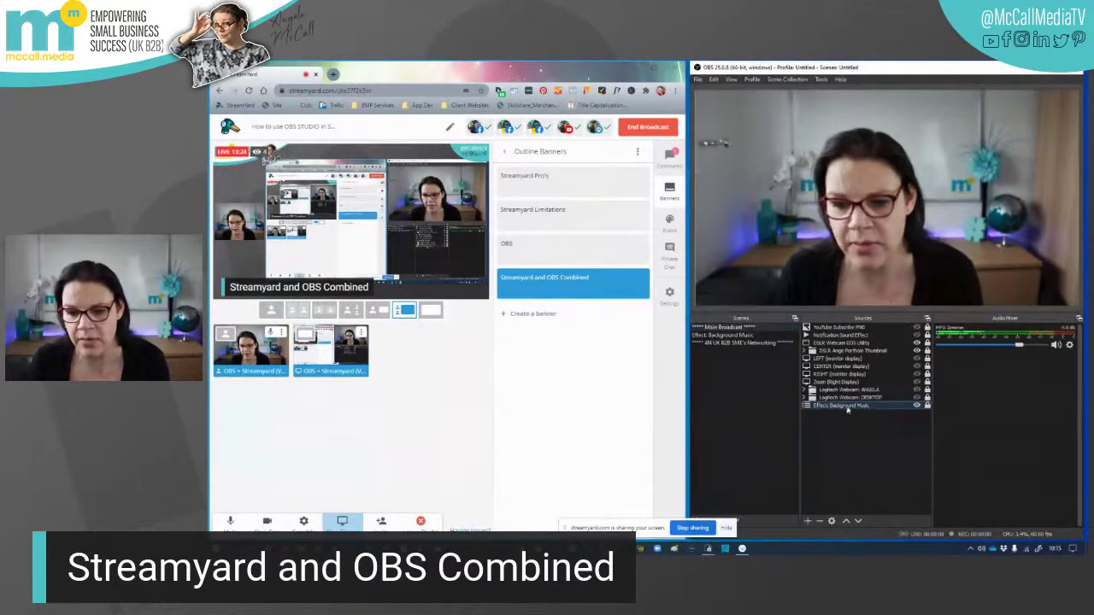
# Step: Check the properties of the Effect: Background Music source and close them without changes
pyautogui.doubleClick(850, 406)
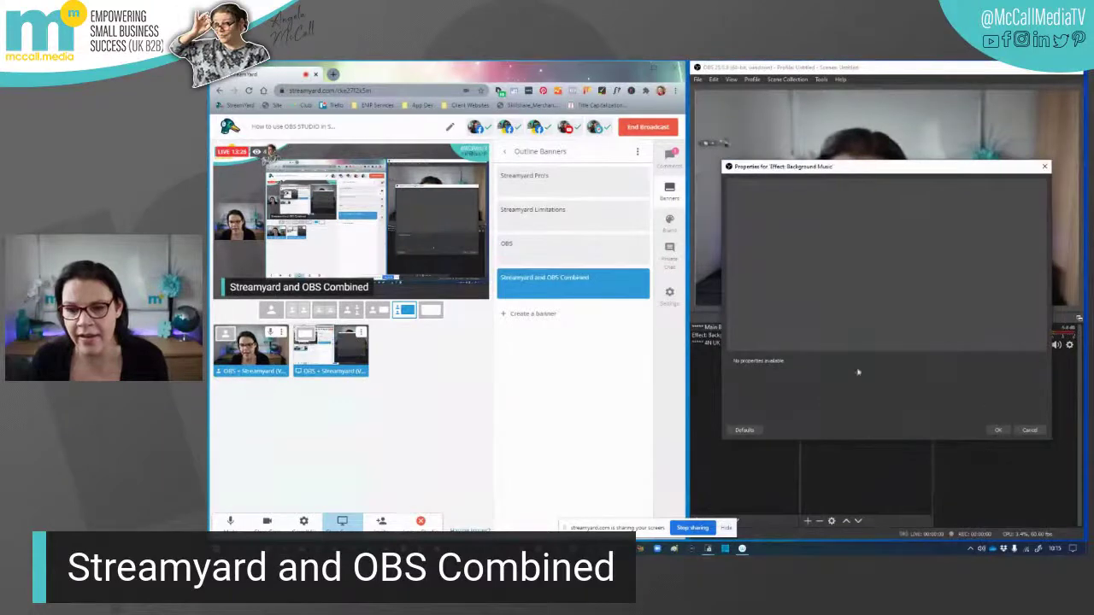
pyautogui.click(1030, 430)
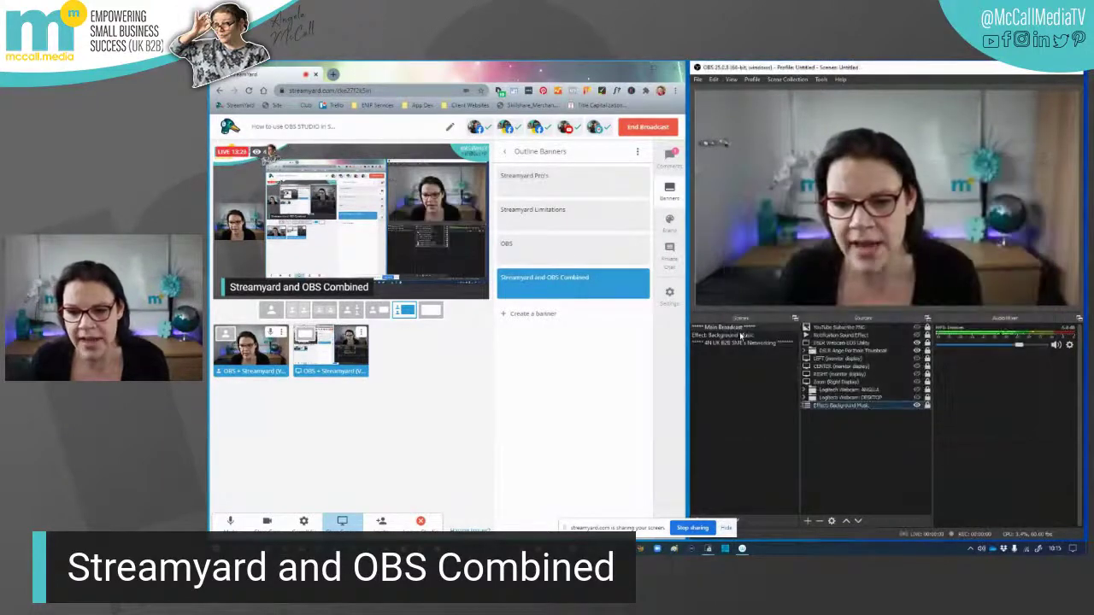
# Step: Slightly lower the volume of MP3: Dreamer in the Effect: Background Music scene, and return to Main Broadcast
pyautogui.click(742, 335)
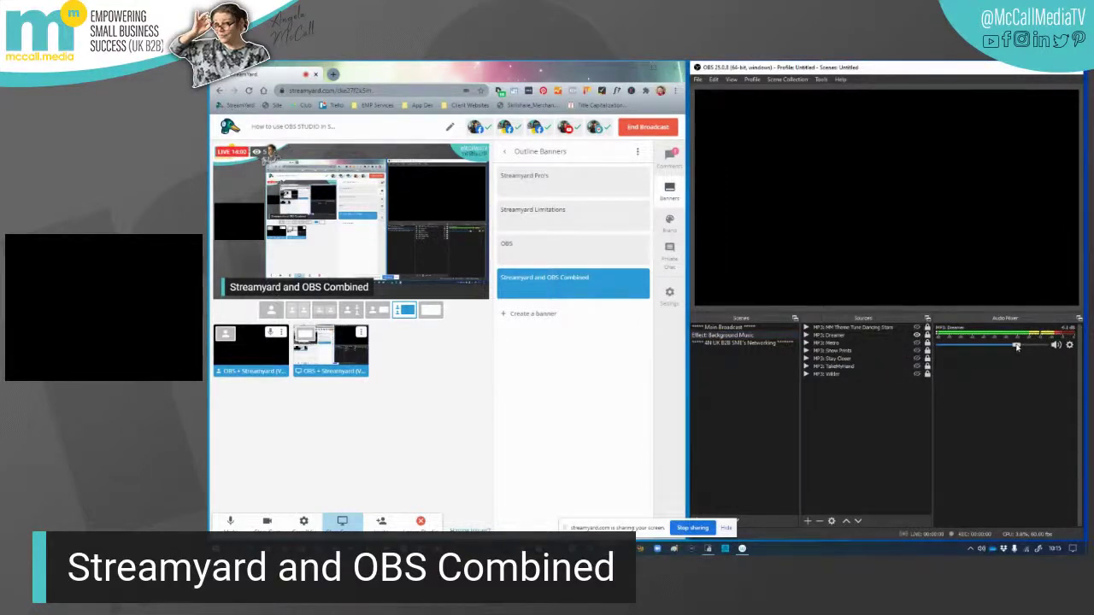
pyautogui.moveTo(1011, 347); pyautogui.dragTo(1009, 348)
pyautogui.click(732, 328)
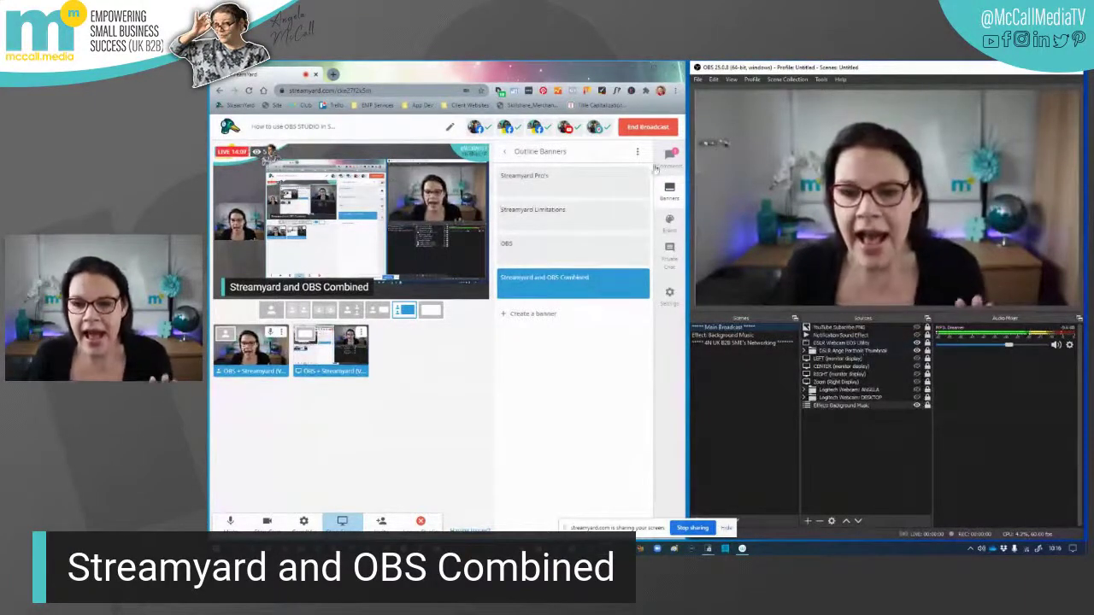
# Step: Show the viewer comments for the StreamYard broadcast
pyautogui.click(671, 159)
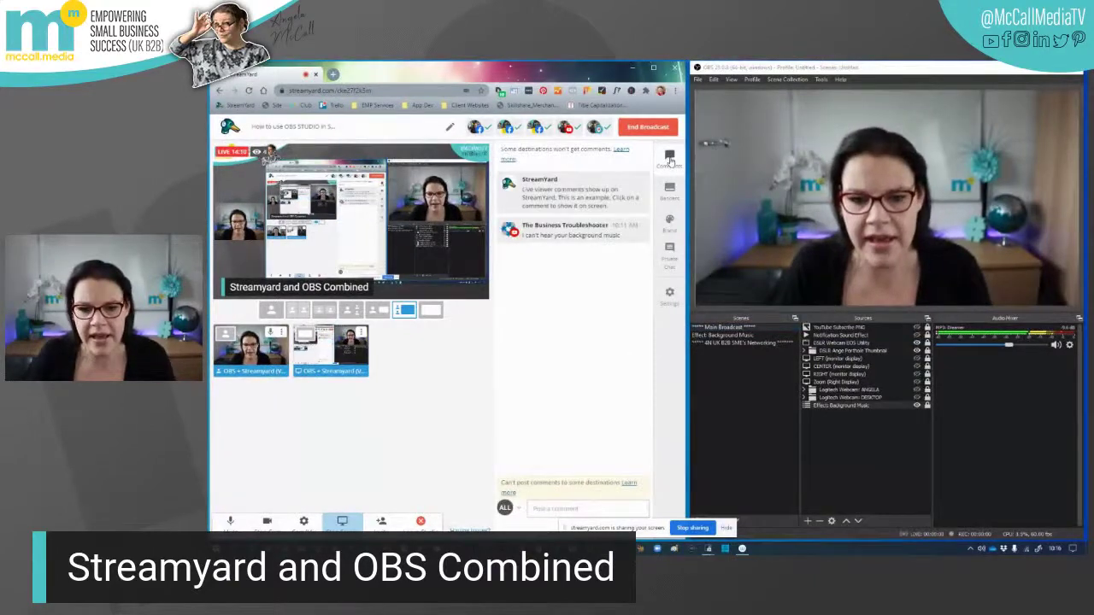
# Step: Show the viewer comment about the background music on the broadcast, raise the MP3: Dreamer volume slightly, and hide the comment
pyautogui.click(564, 232)
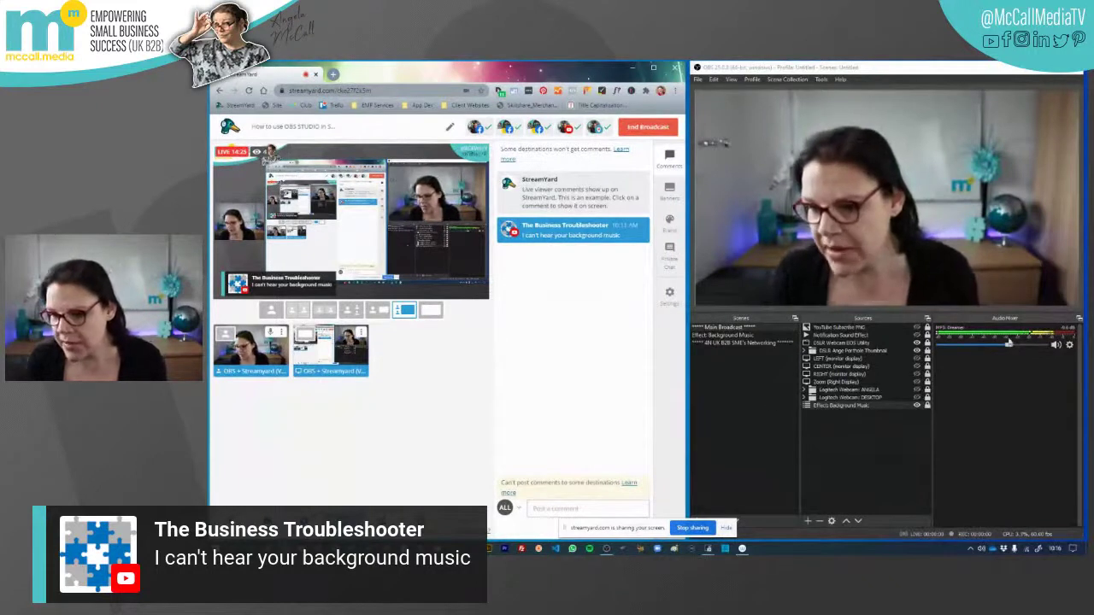
pyautogui.moveTo(1008, 342); pyautogui.dragTo(1027, 346)
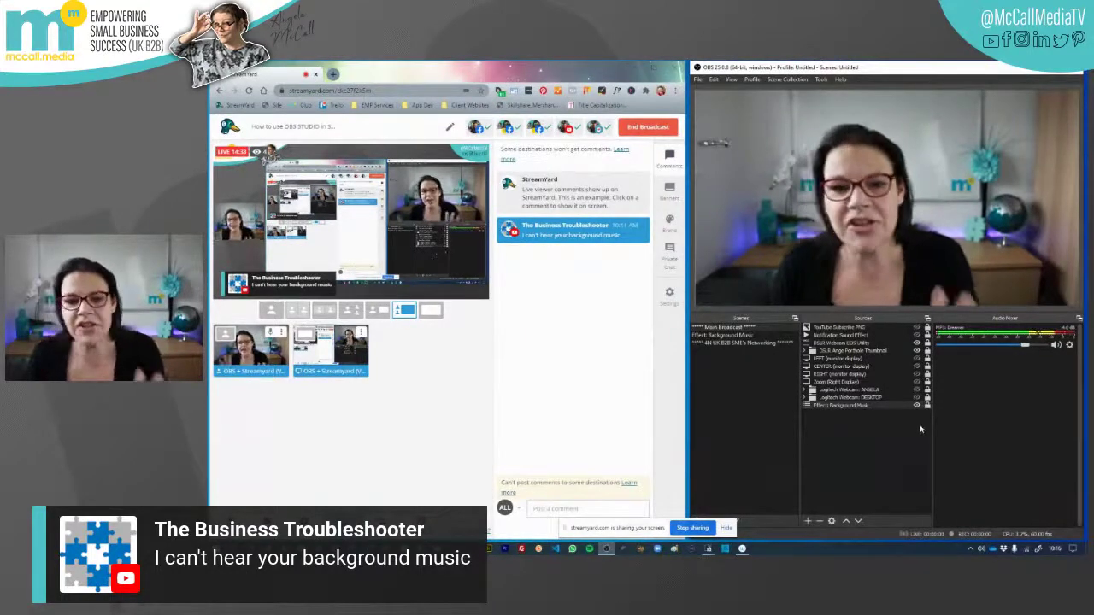
pyautogui.click(579, 231)
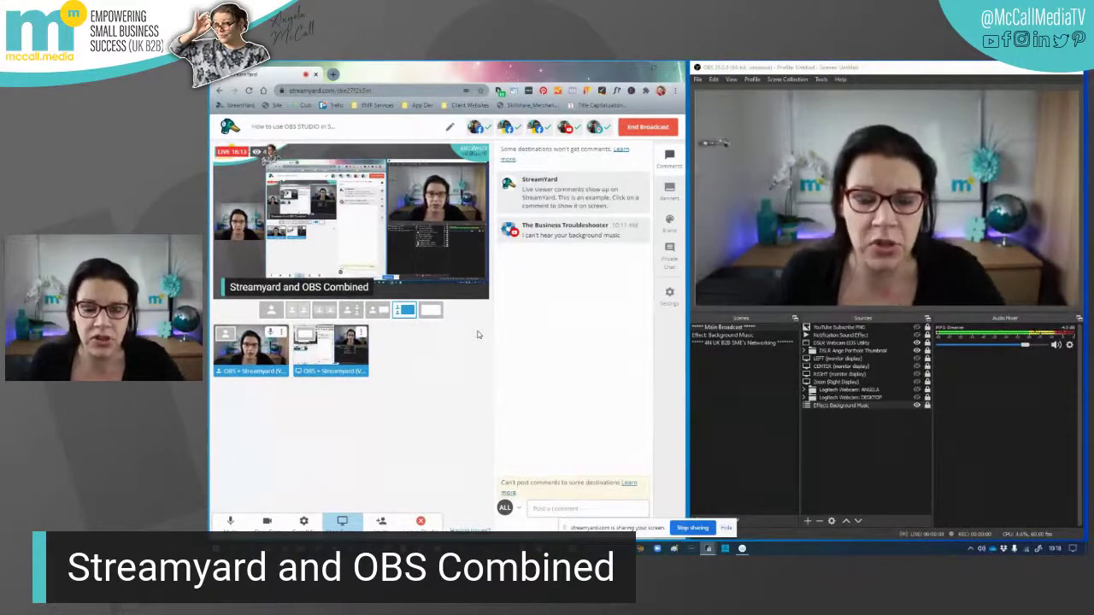
# Step: Review the StreamYard camera settings, choosing OBS-Camera as the camera and High Definition (720p) as the resolution, and close the settings
pyautogui.click(670, 294)
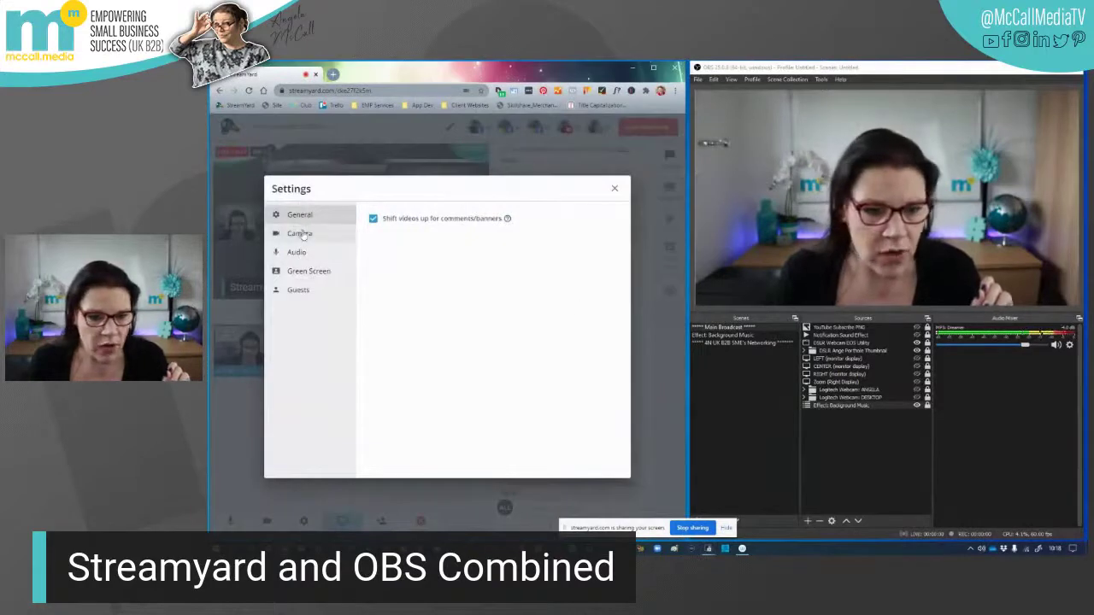
pyautogui.click(301, 235)
pyautogui.click(382, 371)
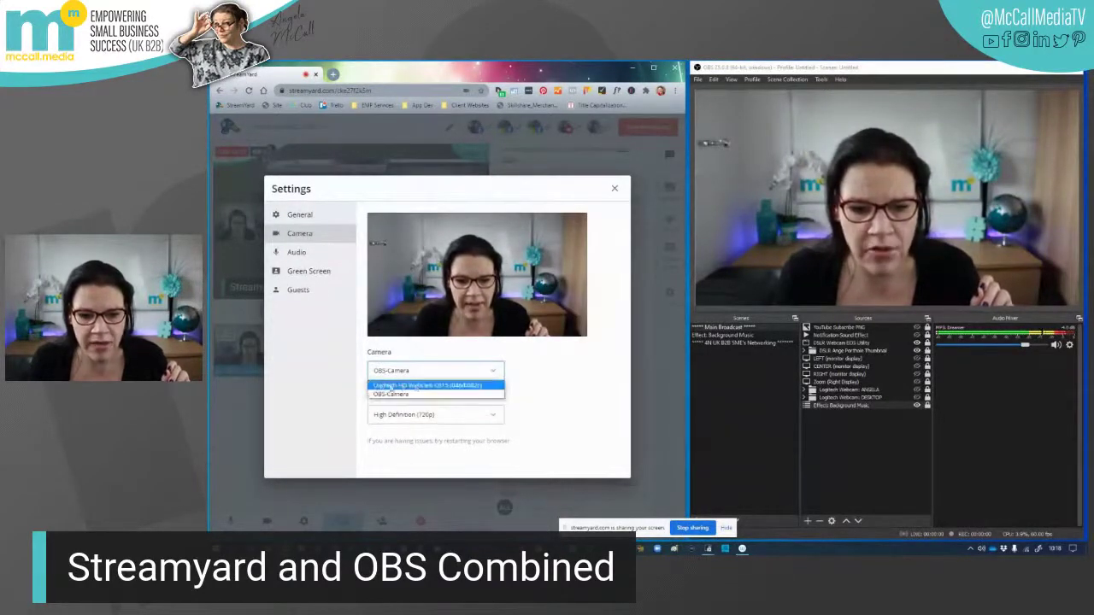
pyautogui.click(390, 396)
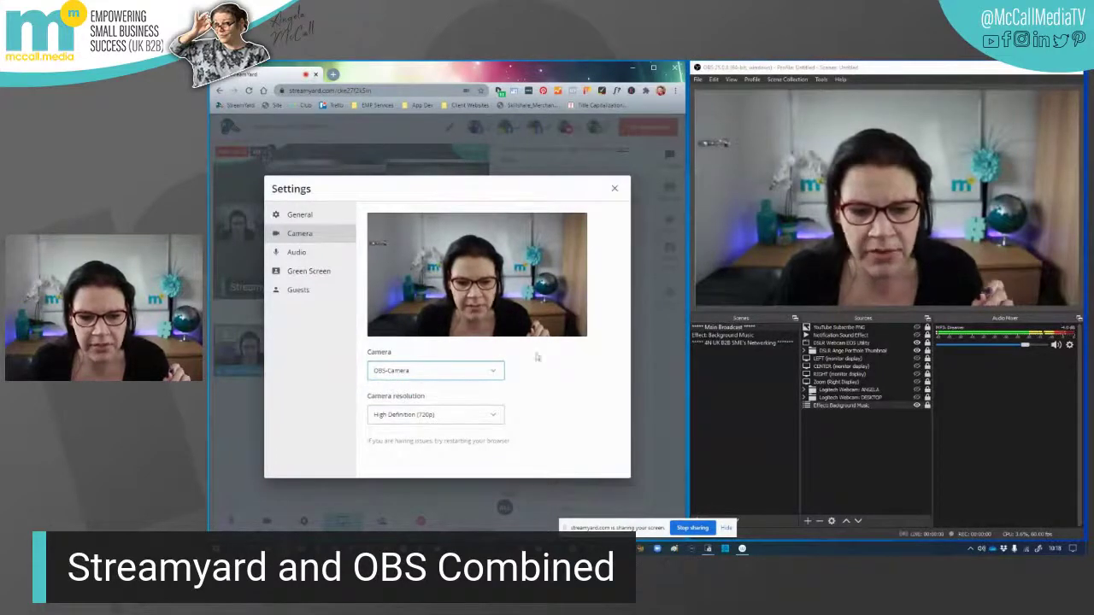
pyautogui.click(382, 417)
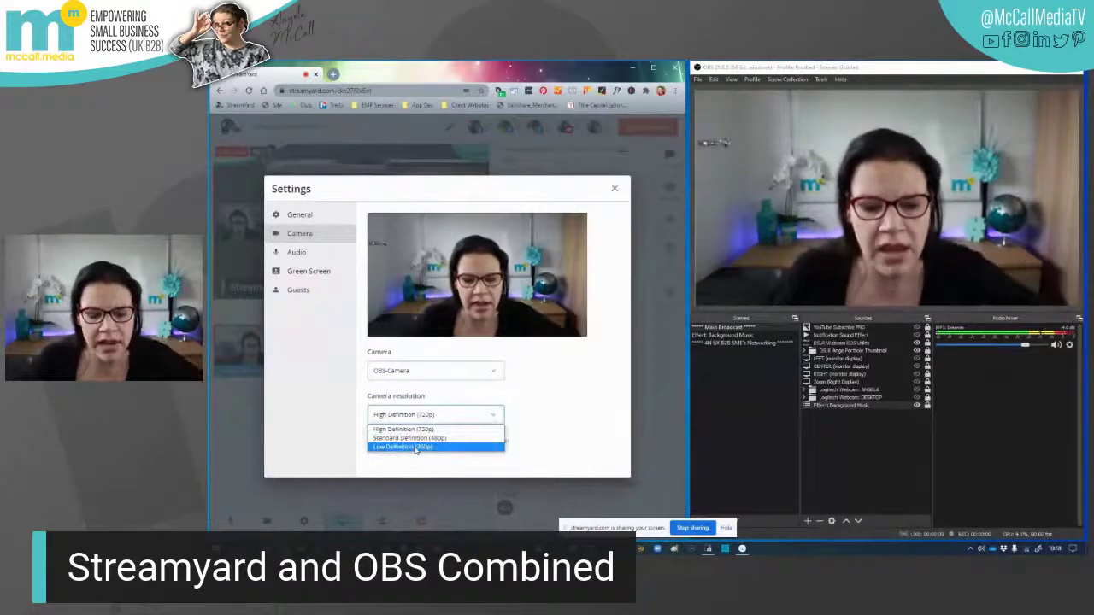
pyautogui.click(410, 431)
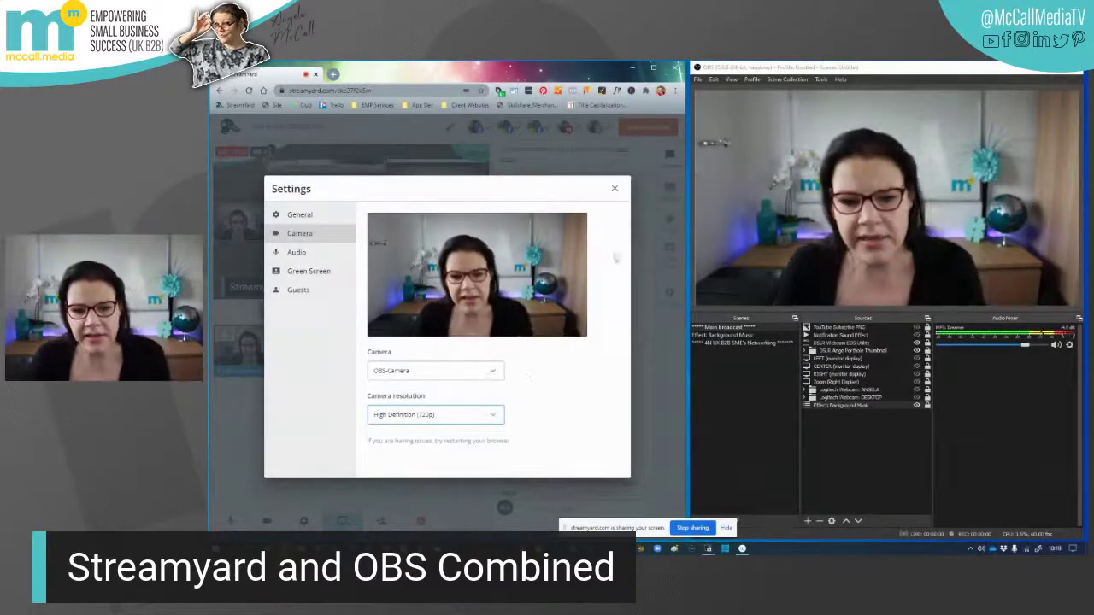
pyautogui.click(614, 188)
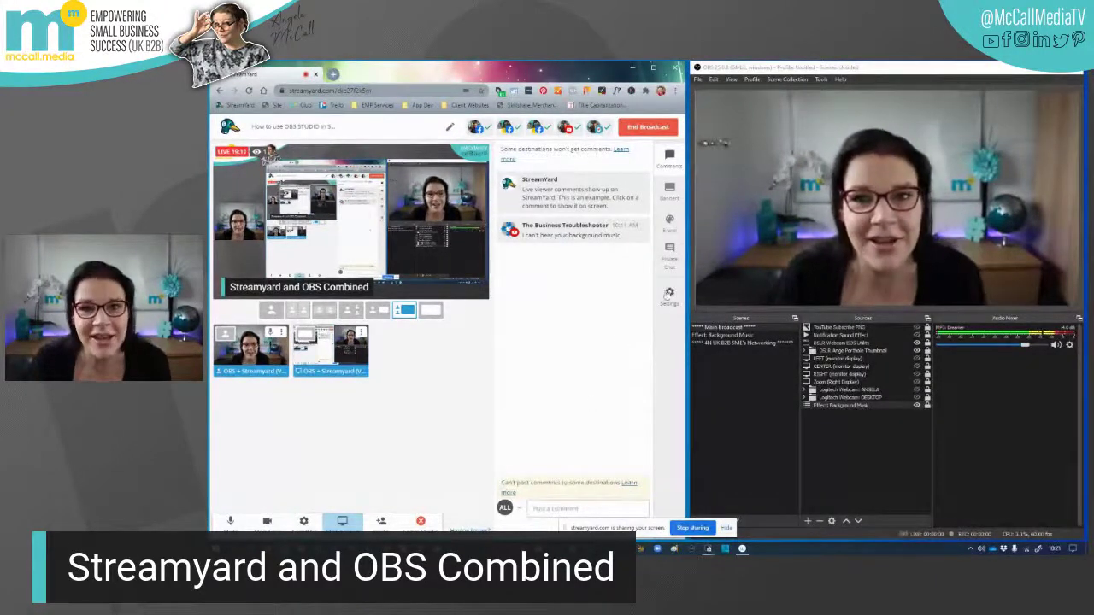
# Step: Play the MMLtd-OUTRO video clip from the StreamYard brand assets on the live broadcast
pyautogui.click(669, 225)
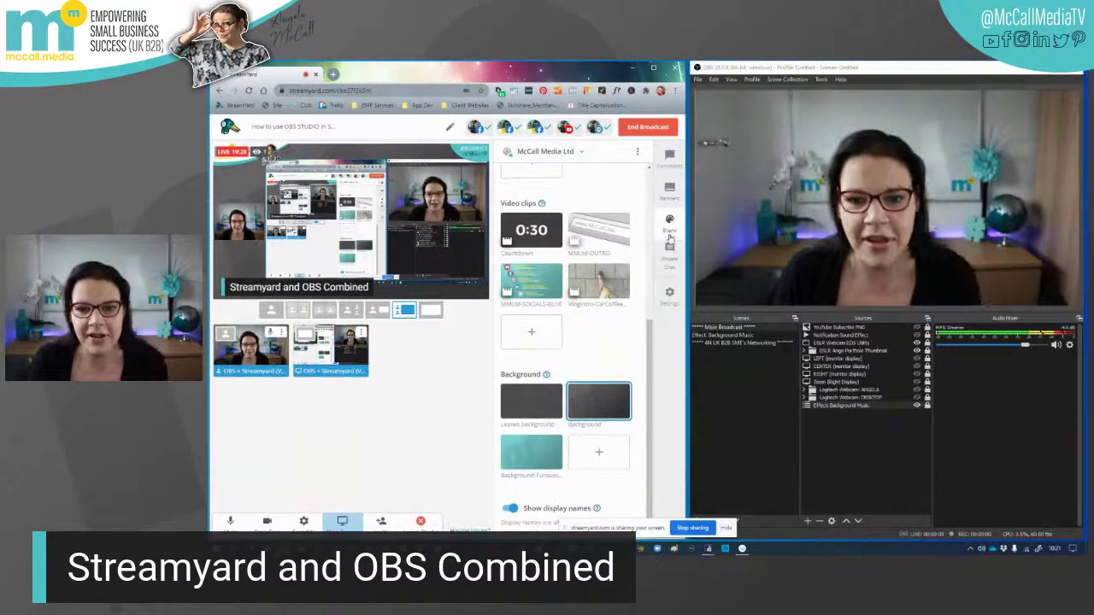
pyautogui.click(602, 240)
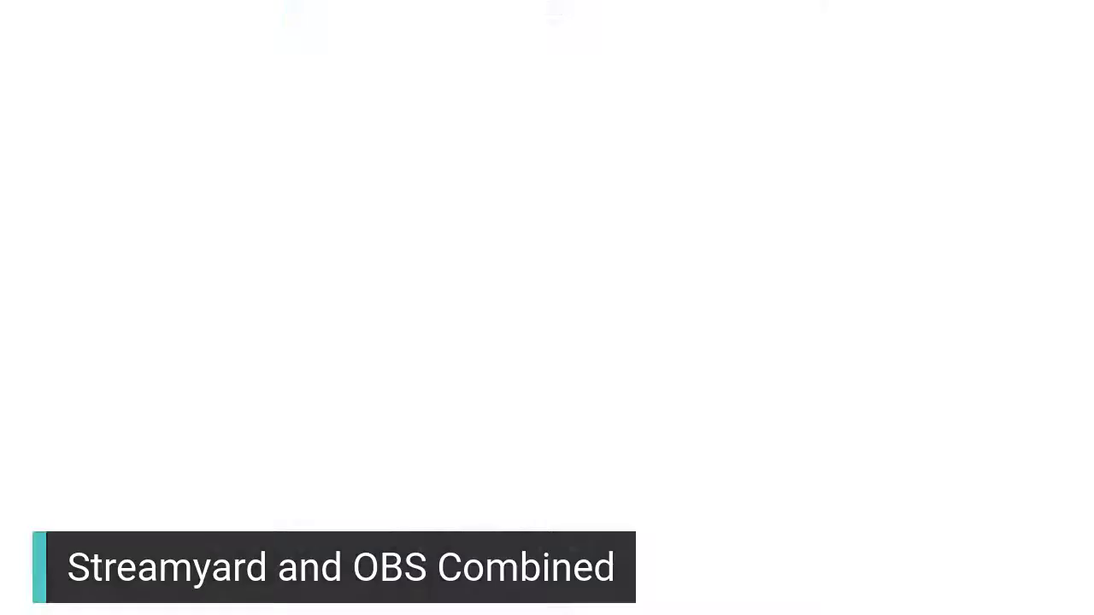